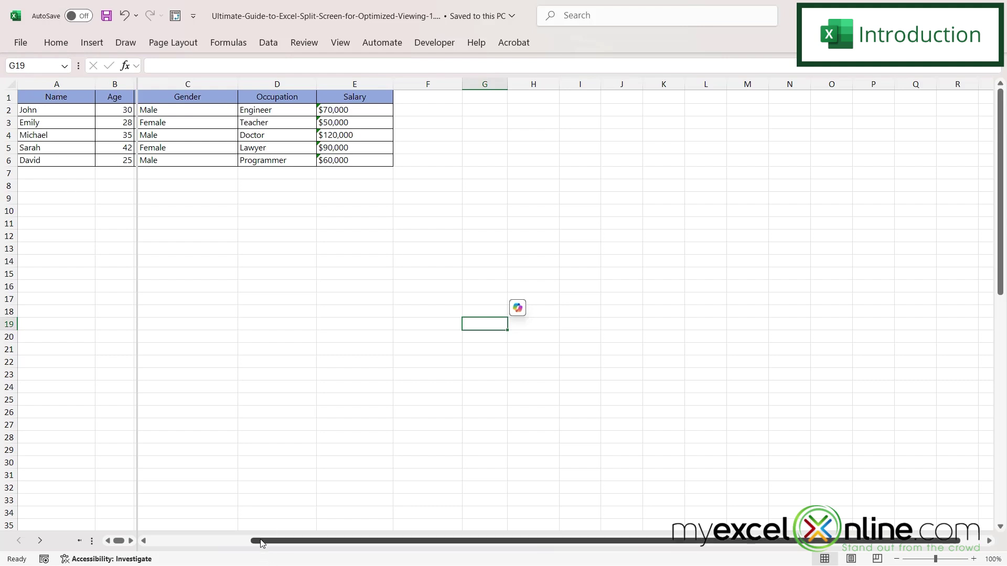
Scroll the right pane back to column A so the Name to Salary table shows
left_click_drag(258, 543, 156, 547)
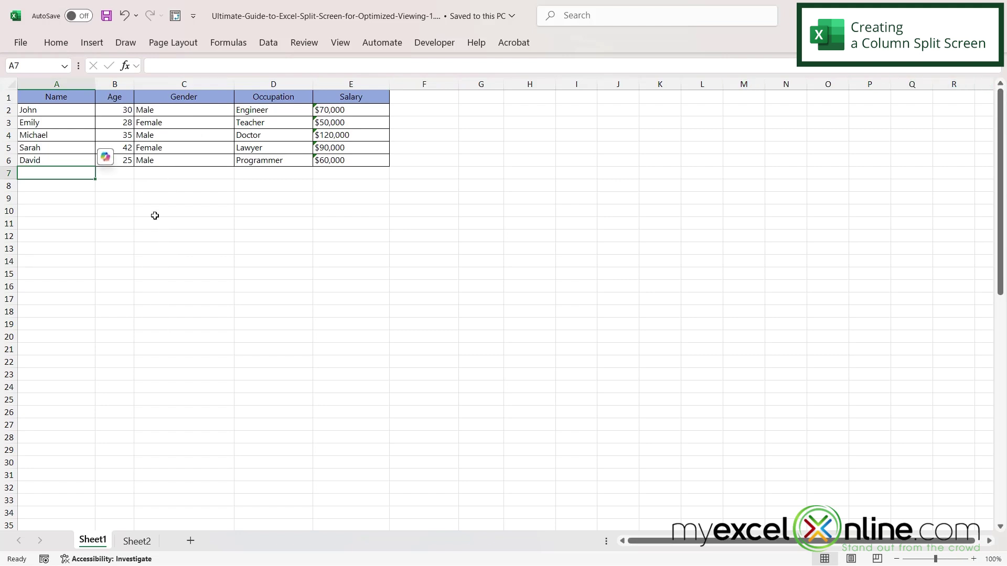
Select the Gender column and apply View > Split to divide panes between Age and Gender
left_click(130, 88)
left_click_drag(130, 88, 150, 84)
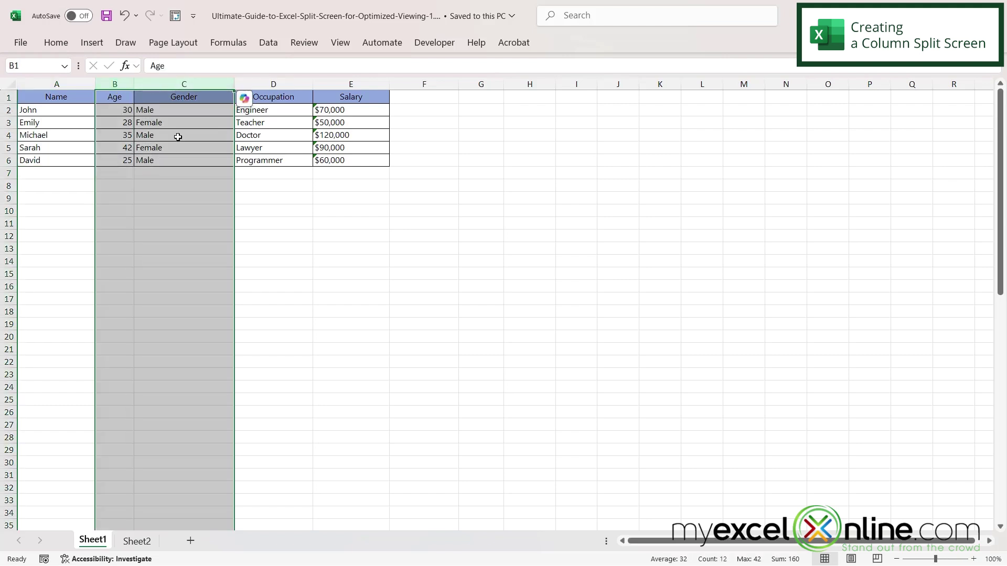
left_click(152, 82)
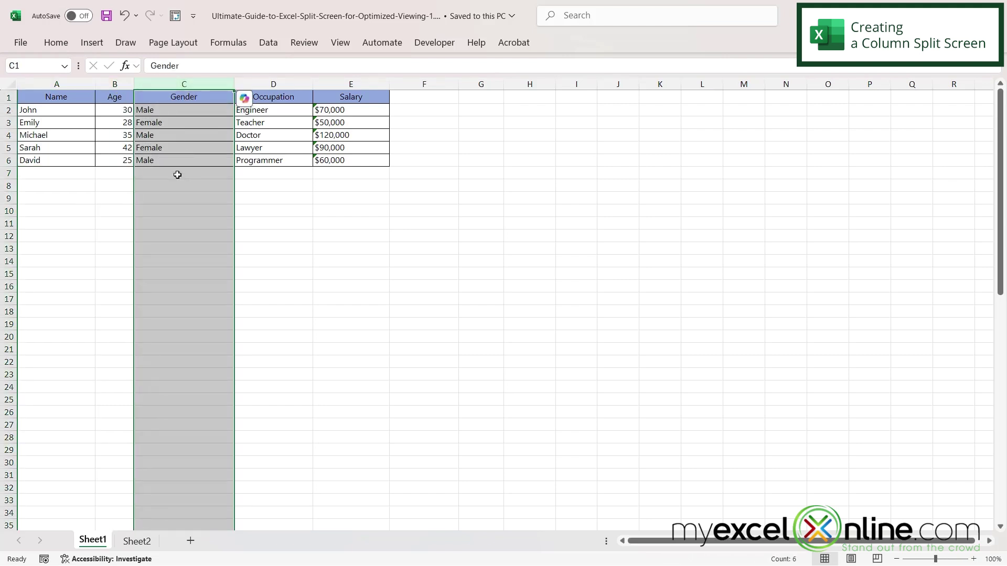
left_click(350, 44)
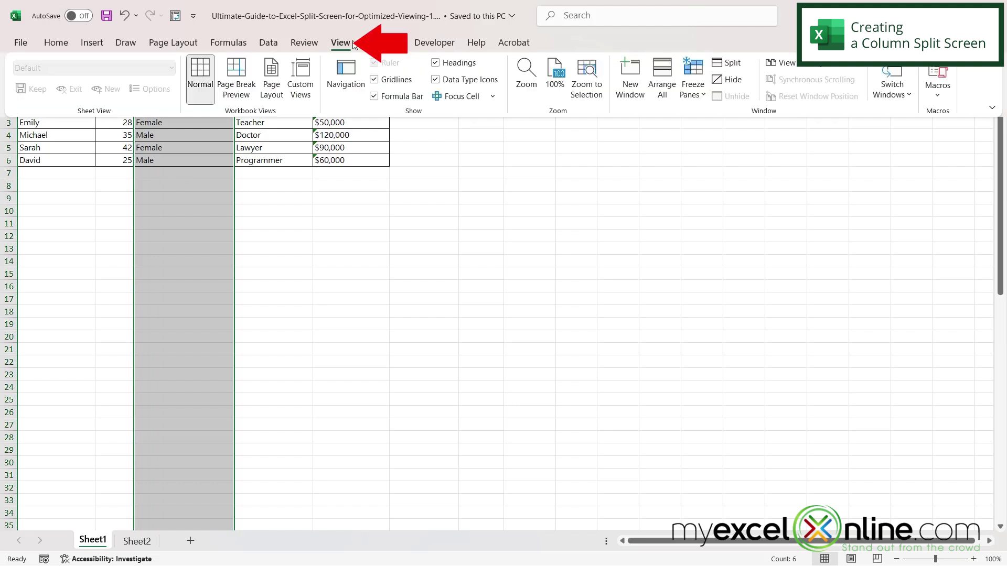
left_click(733, 65)
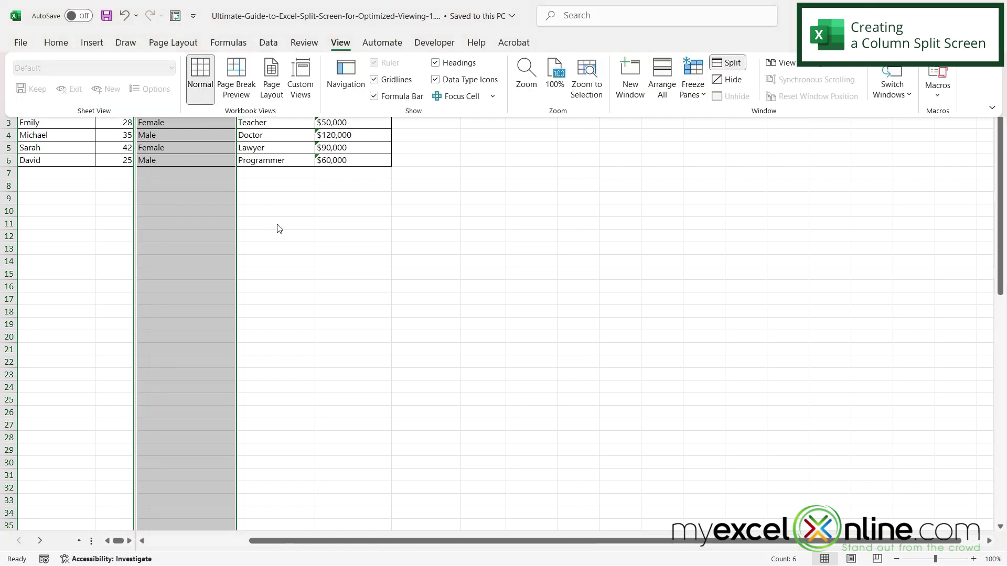
key("Escape")
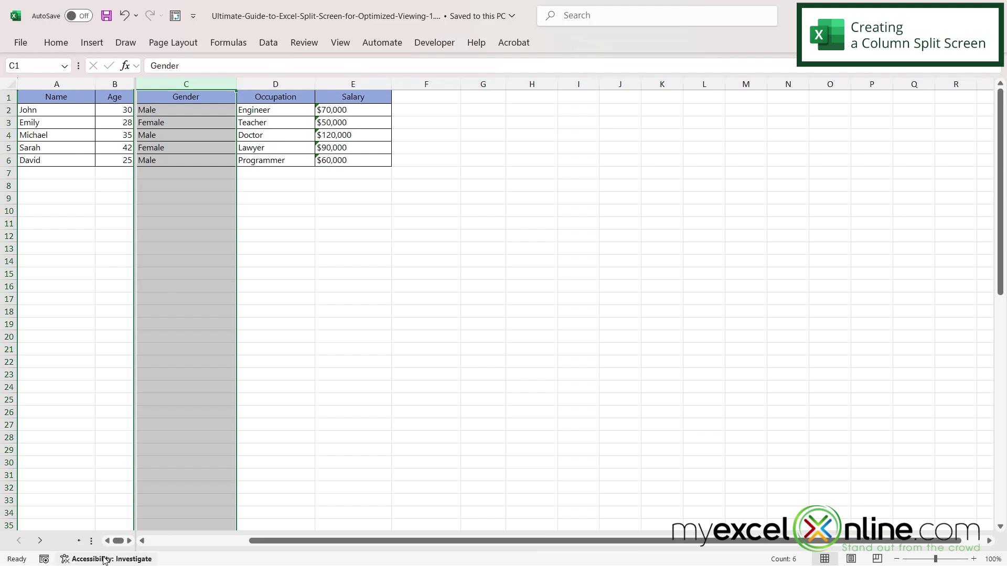
Scroll the left pane to Occupation and Salary and back, then widen it through Gender
left_click_drag(254, 545, 123, 537)
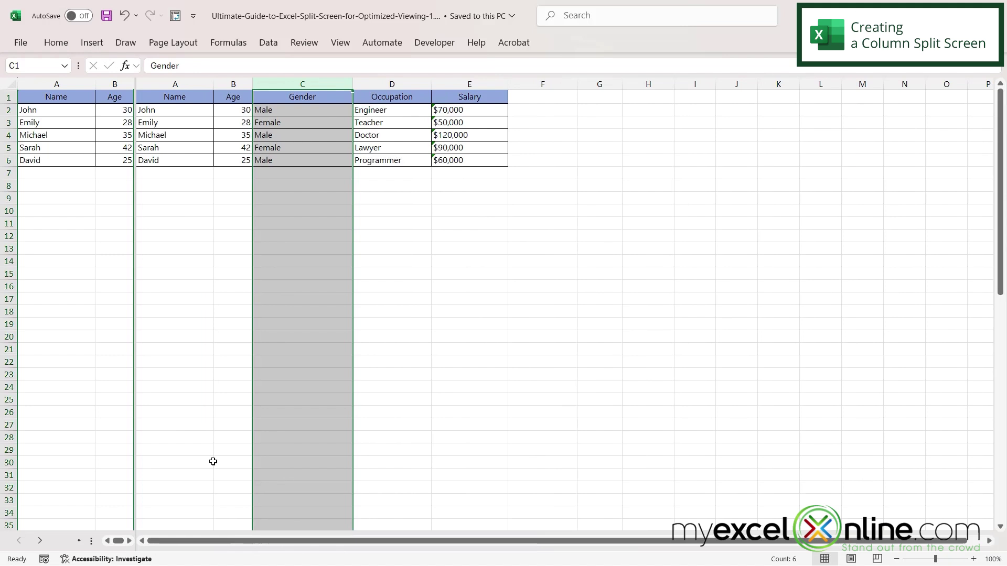
left_click(130, 542)
left_click(129, 541)
left_click(129, 541)
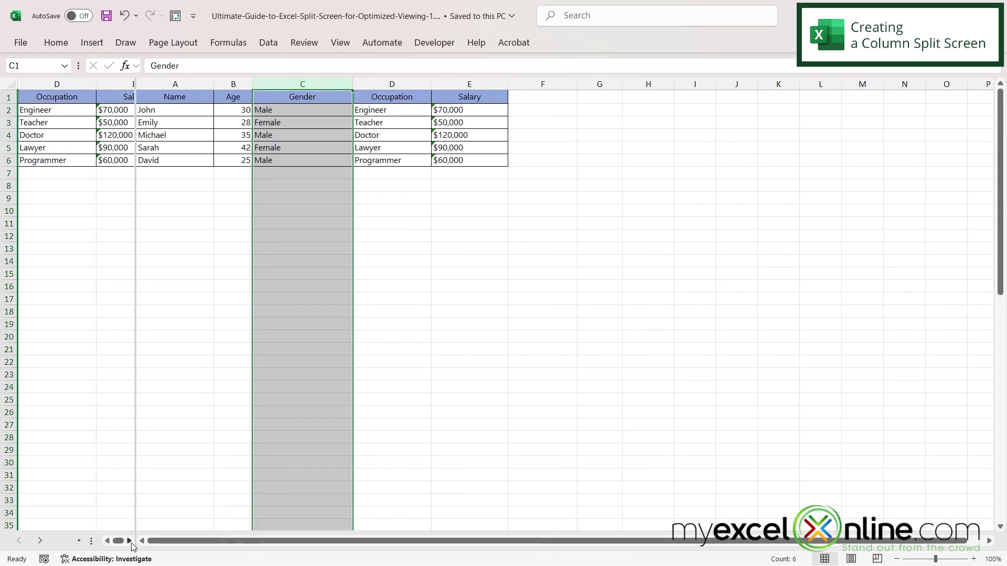
left_click(129, 541)
left_click(108, 542)
left_click(108, 541)
left_click(108, 541)
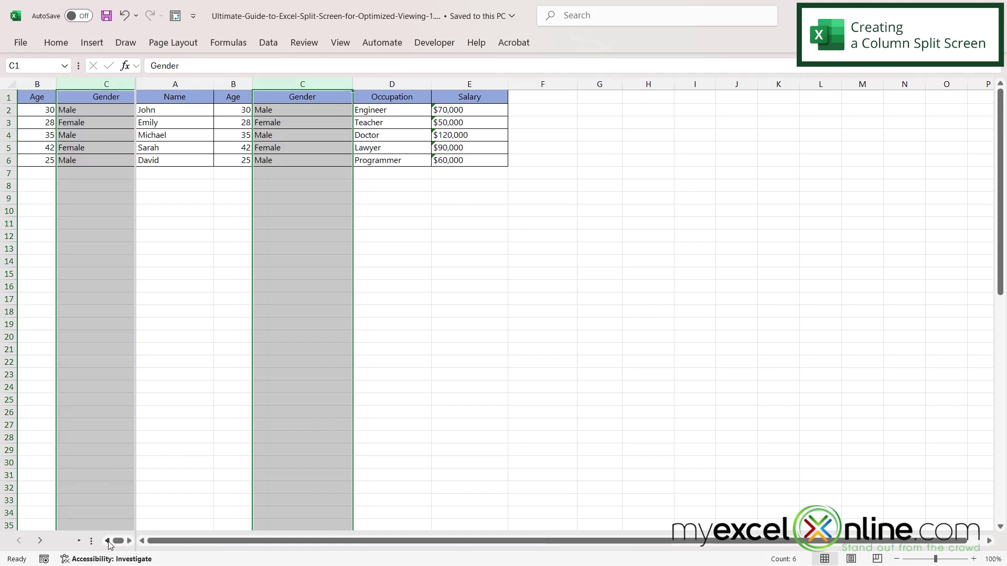
left_click(108, 542)
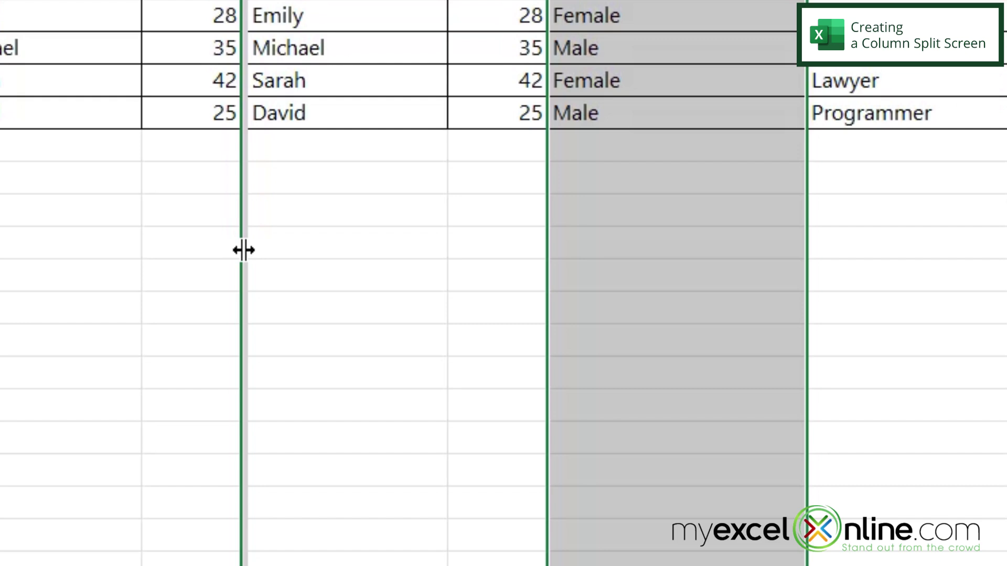
left_click_drag(243, 250, 447, 236)
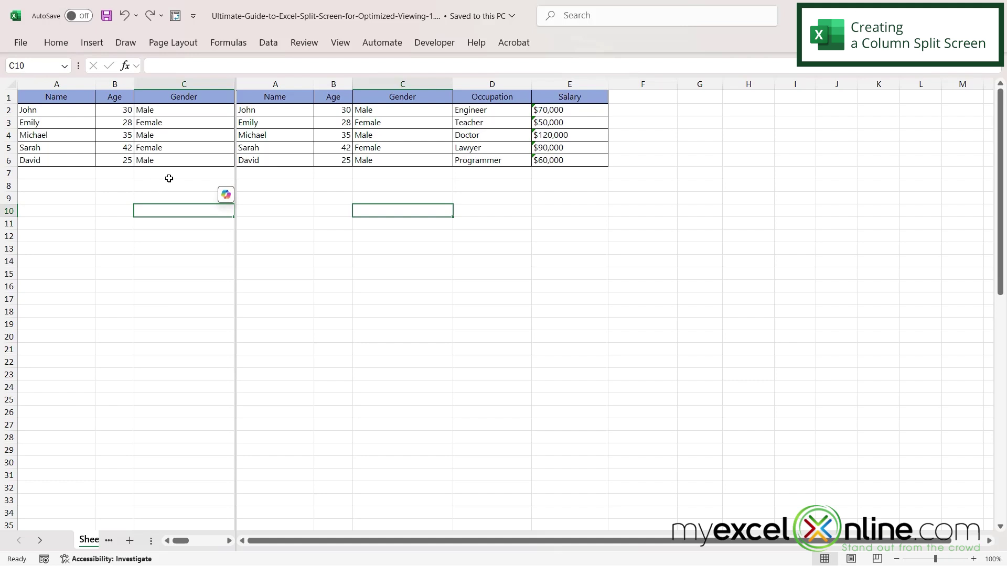
Turn off View > Split so Sheet1 shows one pane with Name through Salary
key("Up")
key("Up")
key("Up")
key("Up")
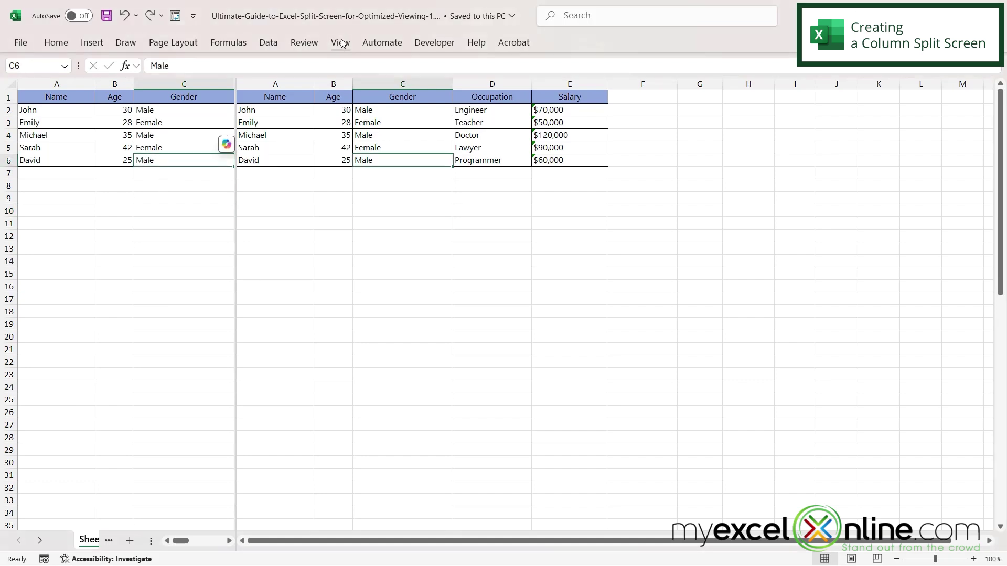
left_click(340, 45)
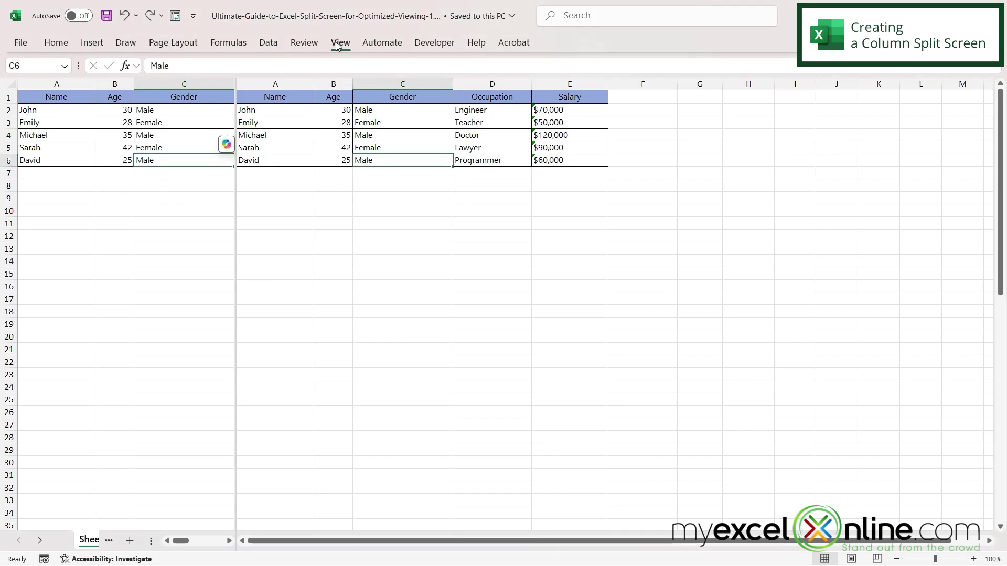
left_click(732, 63)
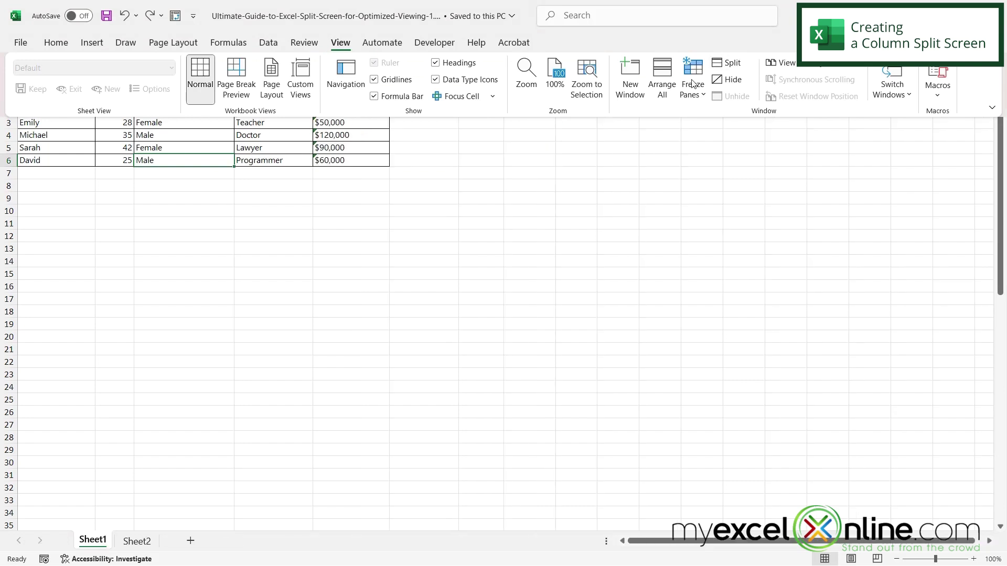
left_click(312, 214)
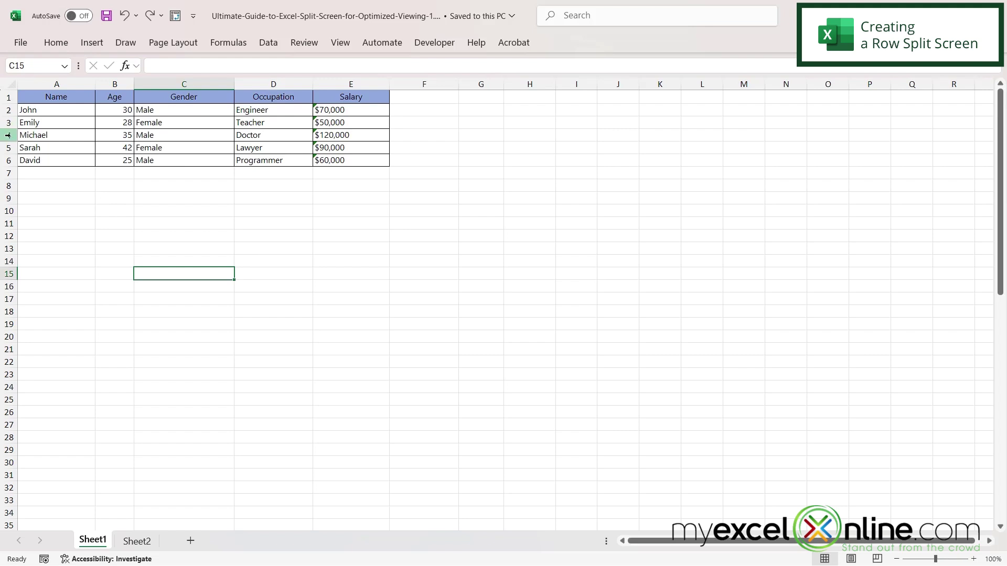
Split the sheet horizontally above row 4, then lower the divider below row 6
left_click(8, 134)
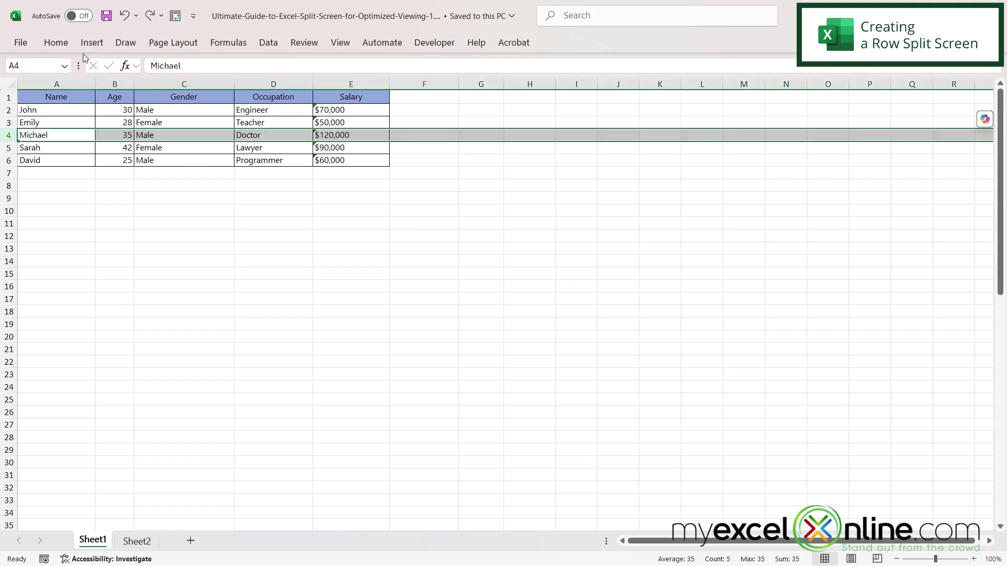
left_click(341, 45)
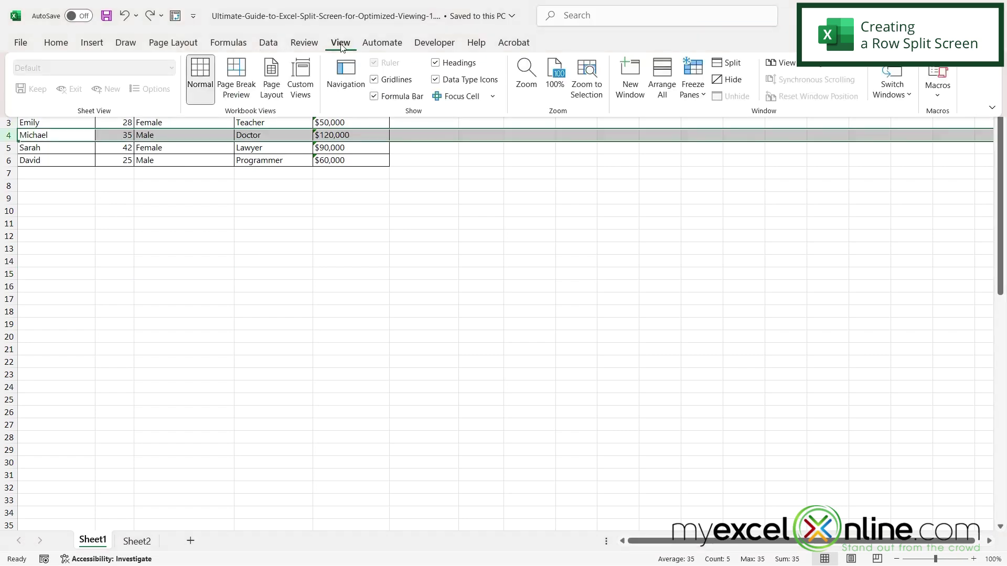
left_click(728, 63)
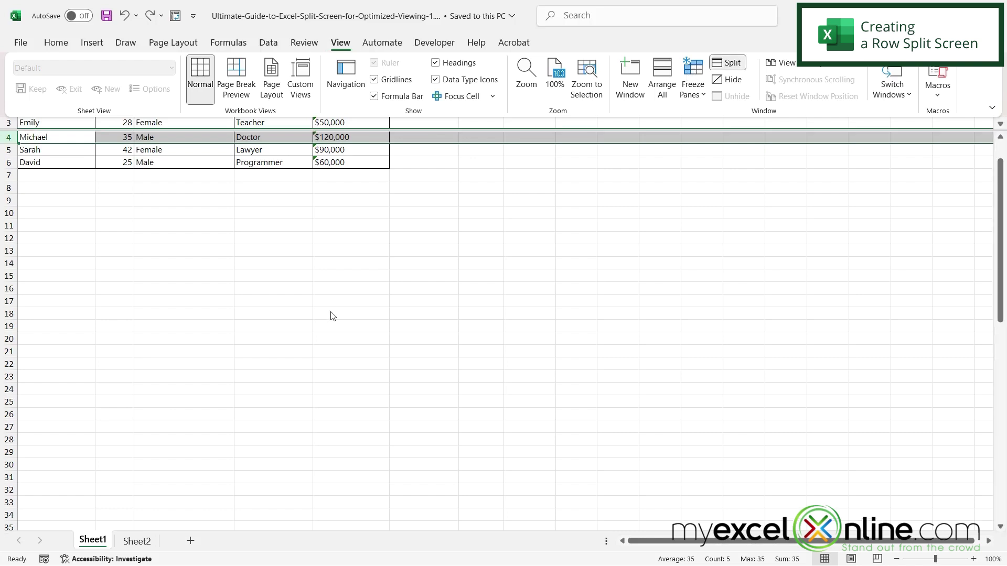
scroll(39, 157, "down", 1)
scroll(52, 137, "up", 2)
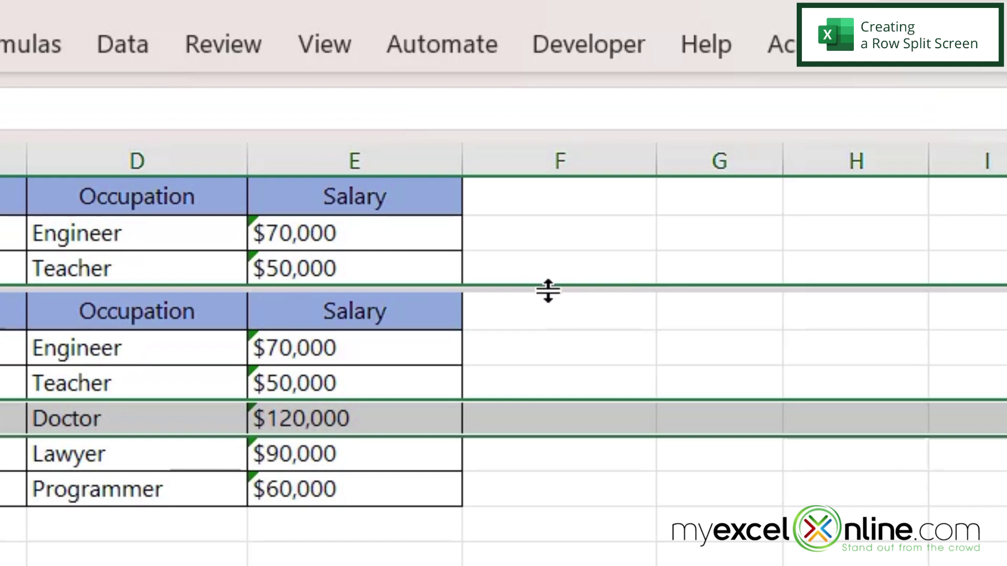
left_click_drag(548, 290, 546, 396)
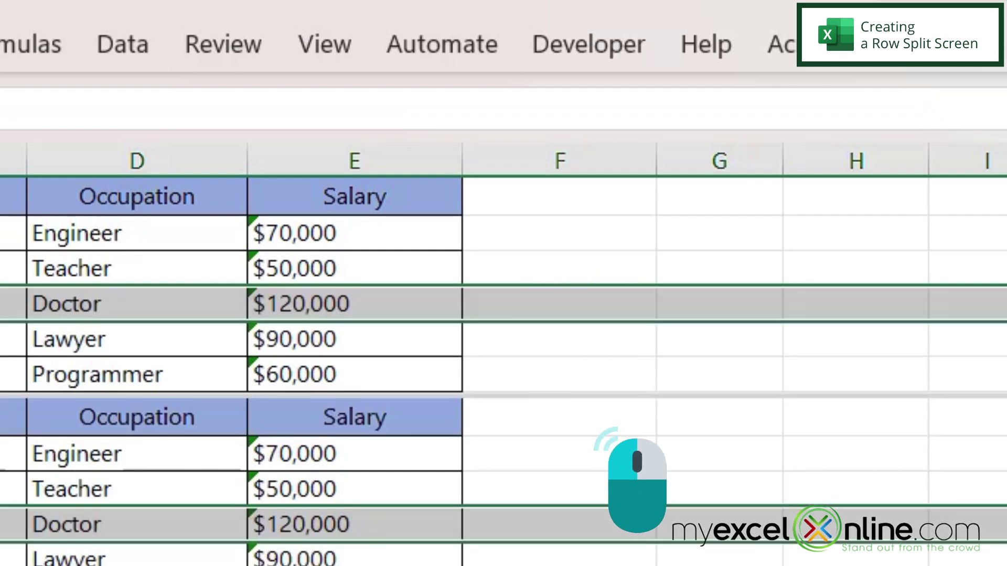